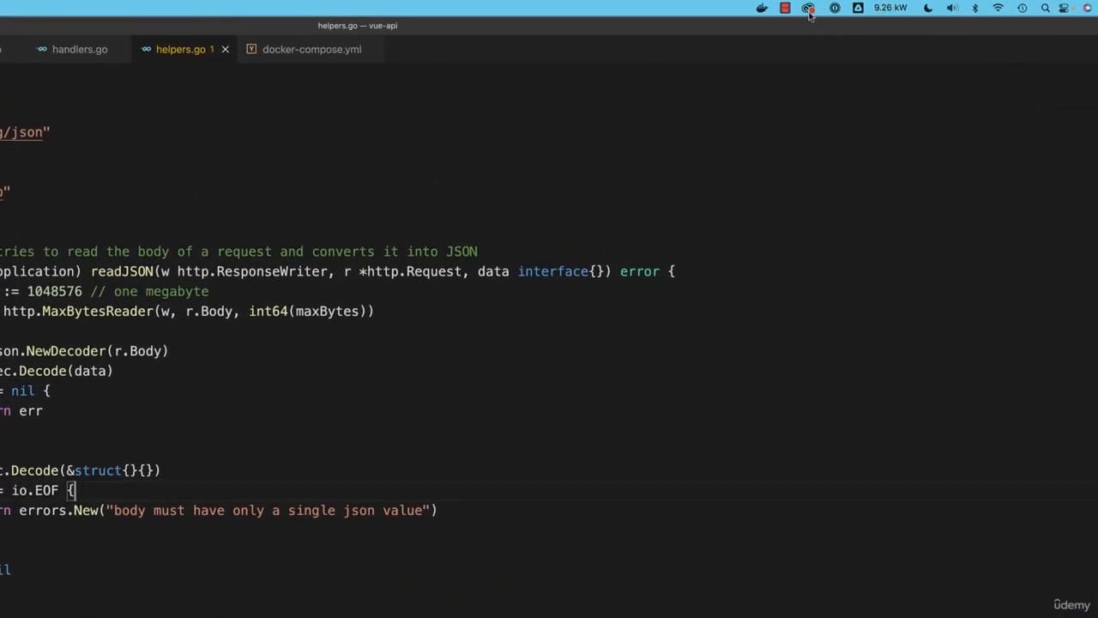
Open the Docker Desktop dashboard, check the vue-api containers' status and close the dashboard.
{"action": "left_click", "coordinate": [762, 10]}
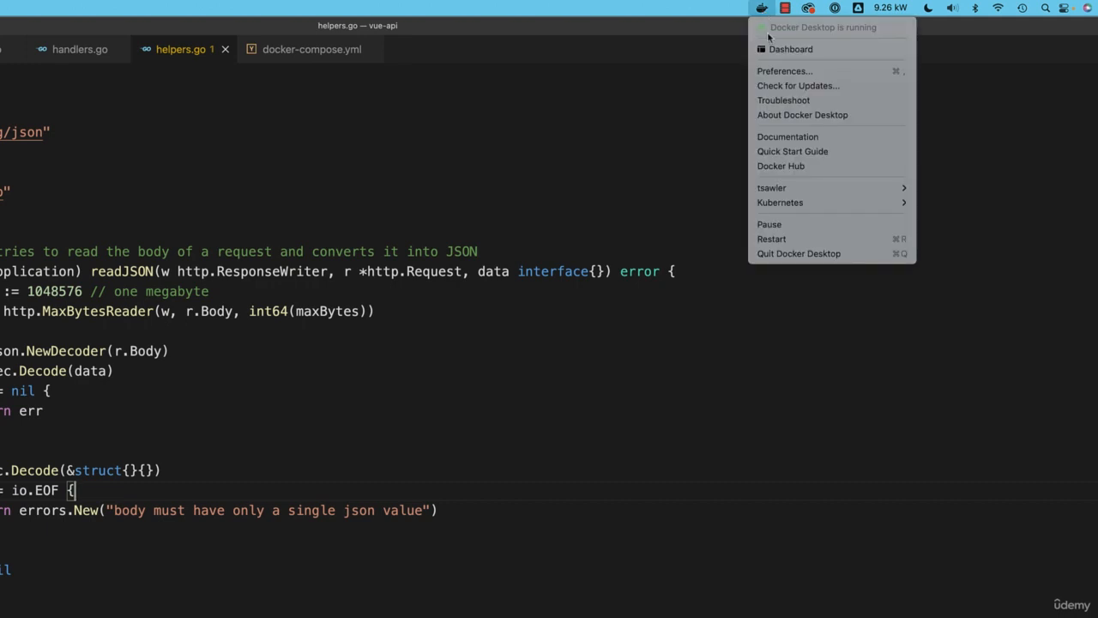
{"action": "left_click", "coordinate": [772, 49]}
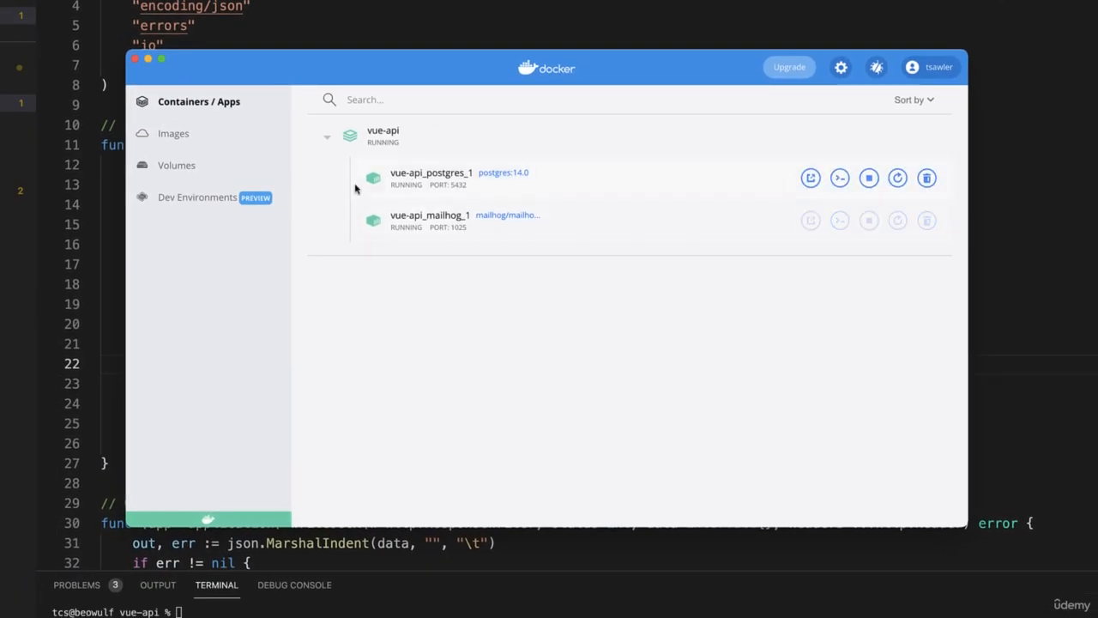
{"action": "left_click", "coordinate": [135, 58]}
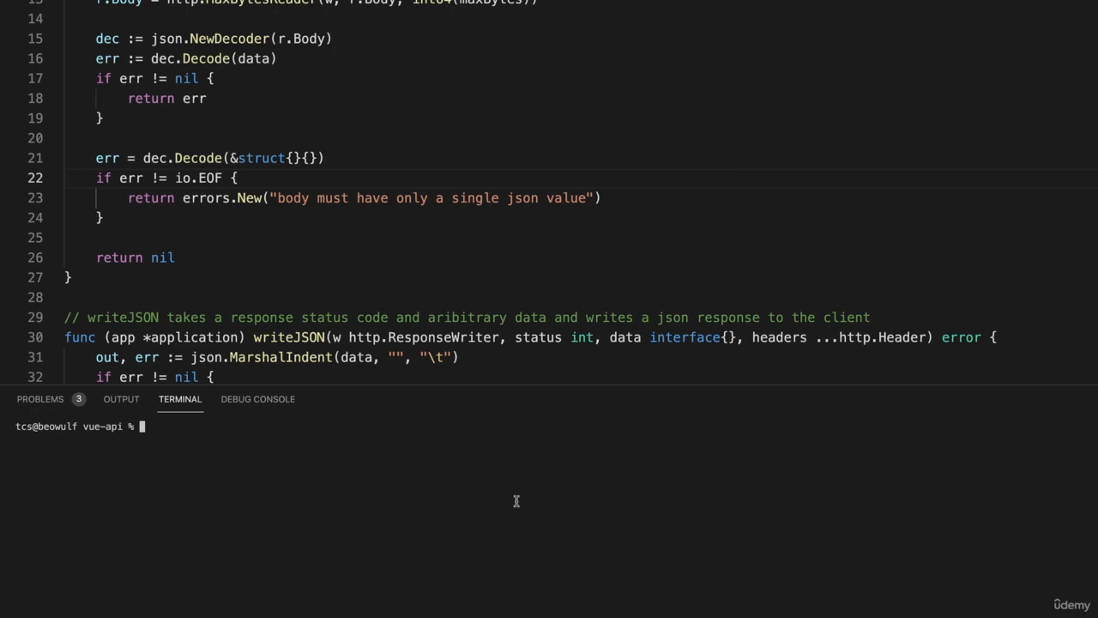
{"action": "type", "text": "docker-compose up -"}
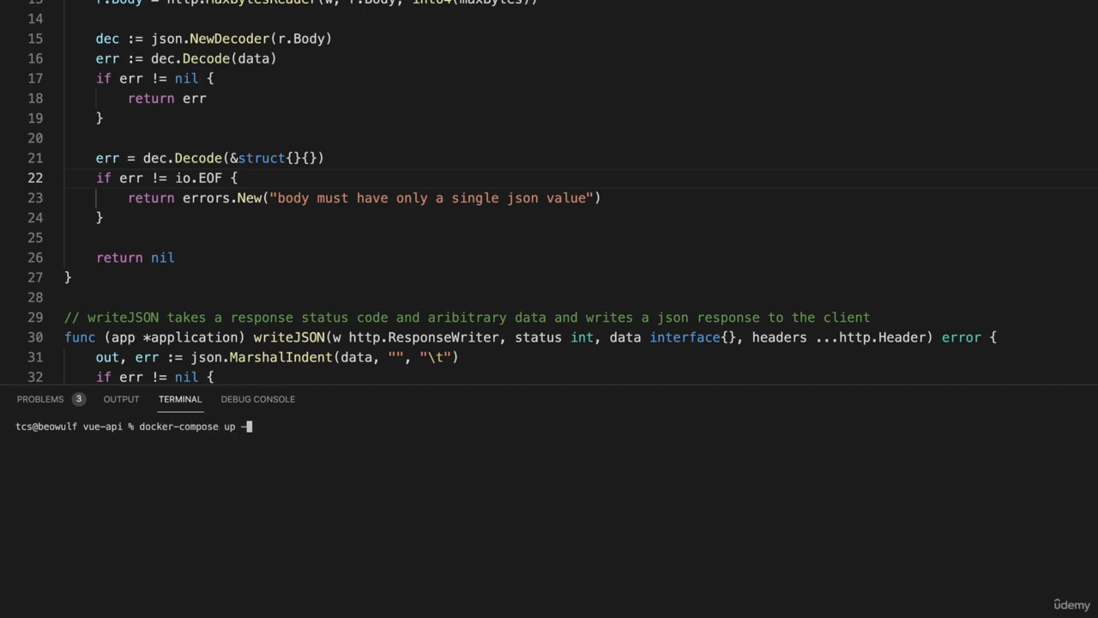
{"action": "key", "text": "BackSpace"}
{"action": "key", "text": "BackSpace"}
{"action": "key", "text": "BackSpace"}
{"action": "key", "text": "BackSpace"}
{"action": "key", "text": "BackSpace"}
{"action": "key", "text": "BackSpace"}
{"action": "key", "text": "BackSpace"}
{"action": "key", "text": "BackSpace"}
{"action": "key", "text": "BackSpace"}
{"action": "key", "text": "BackSpace"}
{"action": "key", "text": "BackSpace"}
{"action": "key", "text": "BackSpace"}
{"action": "key", "text": "BackSpace"}
{"action": "key", "text": "BackSpace"}
{"action": "key", "text": "BackSpace"}
{"action": "key", "text": "BackSpace"}
{"action": "key", "text": "BackSpace"}
{"action": "key", "text": "BackSpace"}
{"action": "key", "text": "BackSpace"}
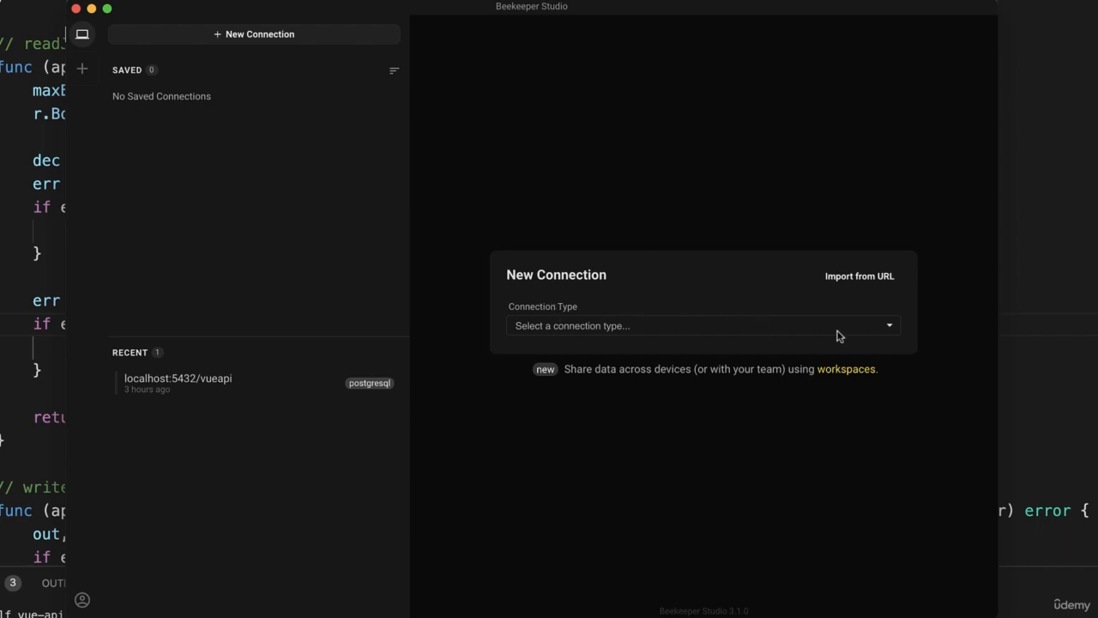
Set up a new Postgres connection with the user postgres and enter the database password.
{"action": "left_click", "coordinate": [890, 327]}
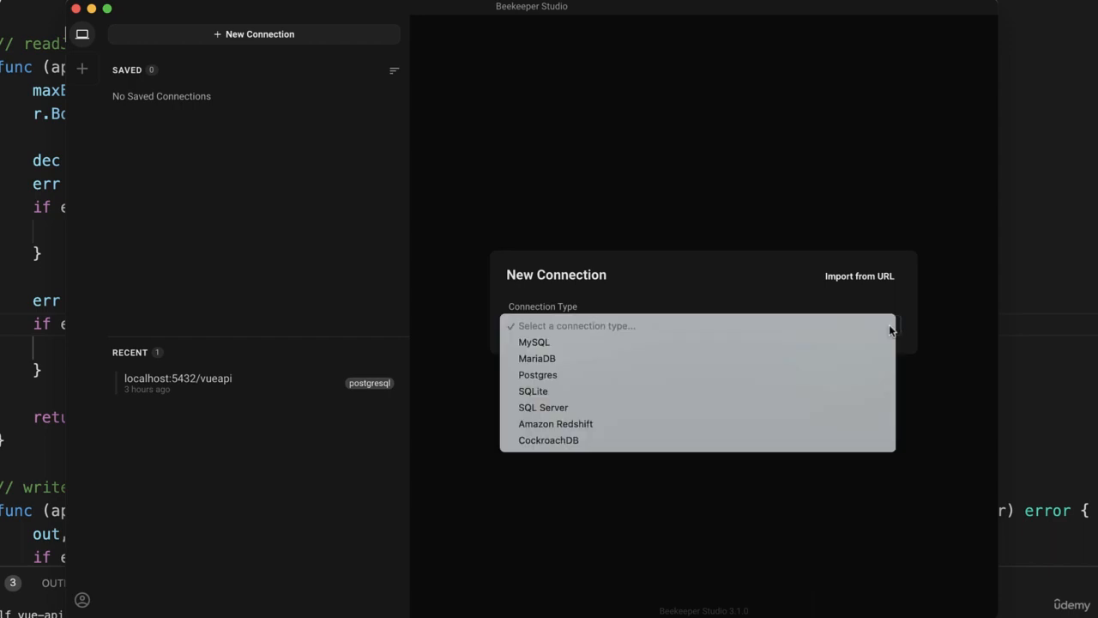
{"action": "left_click", "coordinate": [822, 373]}
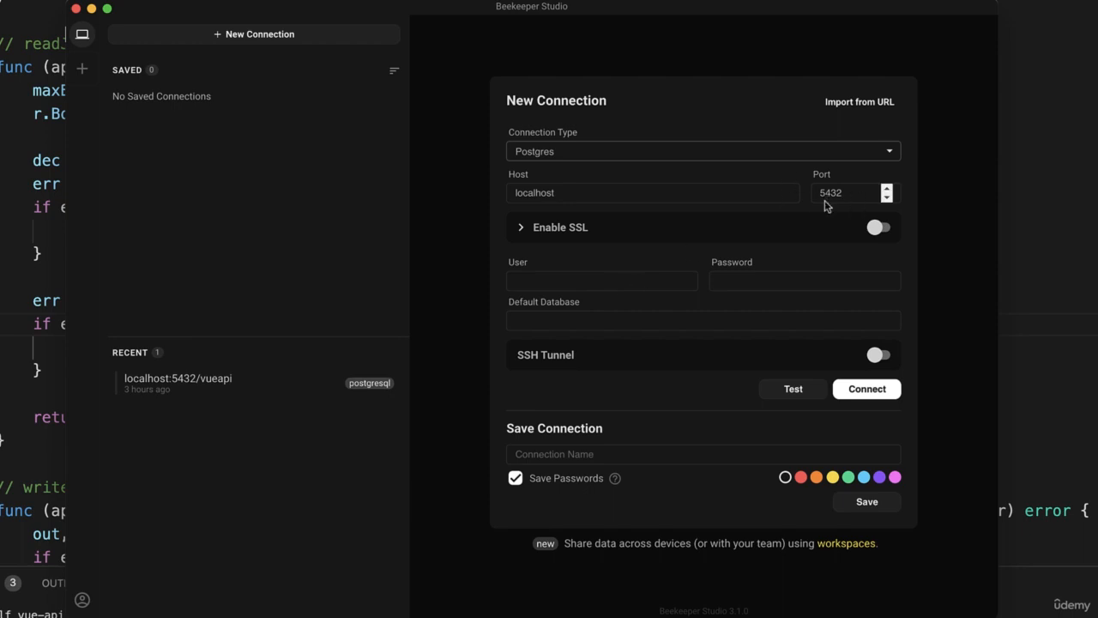
{"action": "left_click", "coordinate": [606, 283]}
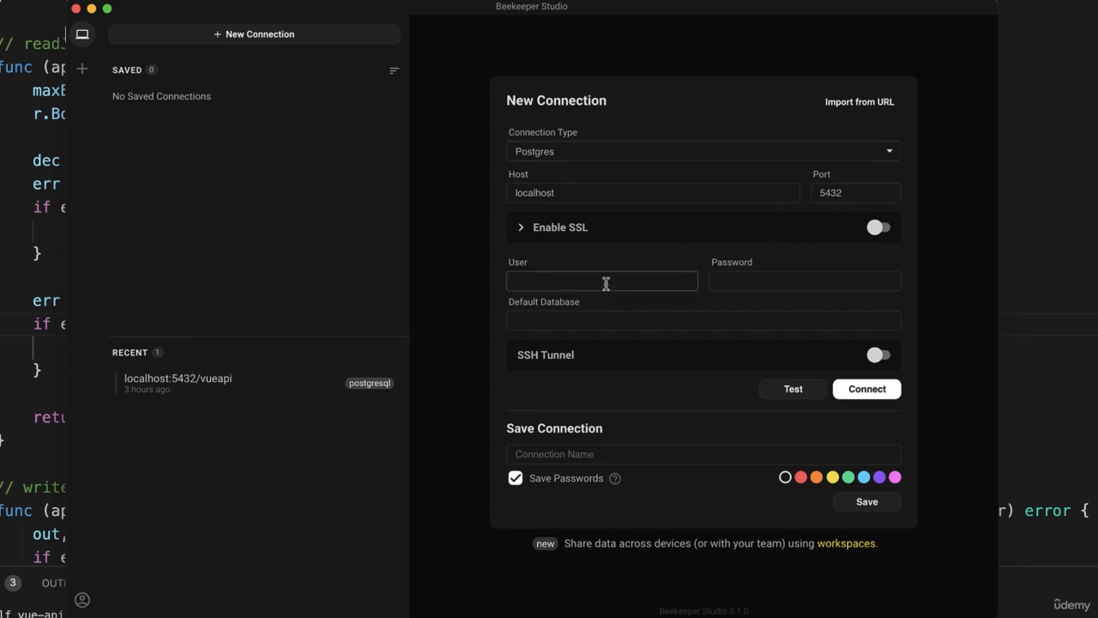
{"action": "type", "text": "postgres"}
{"action": "key", "text": "Tab"}
{"action": "type", "text": "password"}
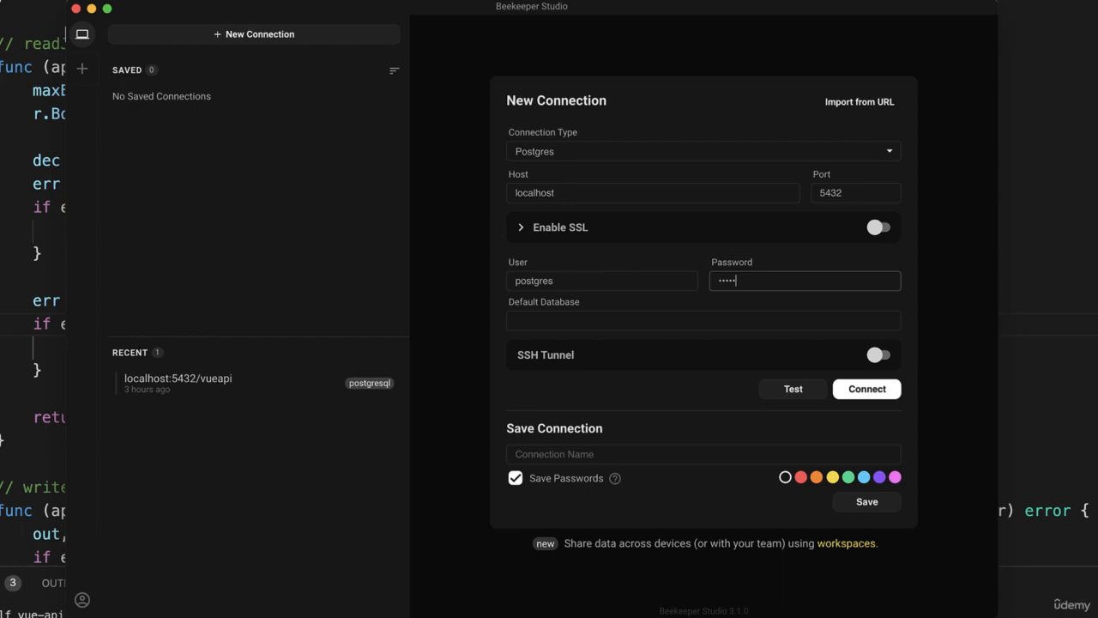
{"action": "key", "text": "Tab"}
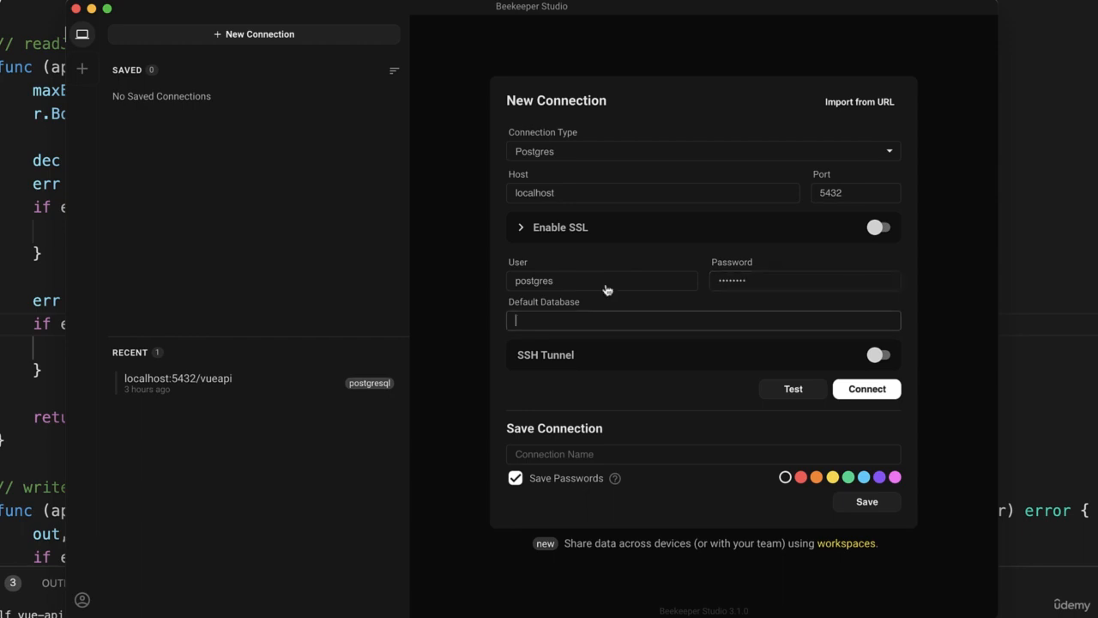
Check the database name in docker-compose.yml in the code editor, set vueapi as the connection's default database and connect in Beekeeper Studio.
{"action": "key", "text": "super+Tab"}
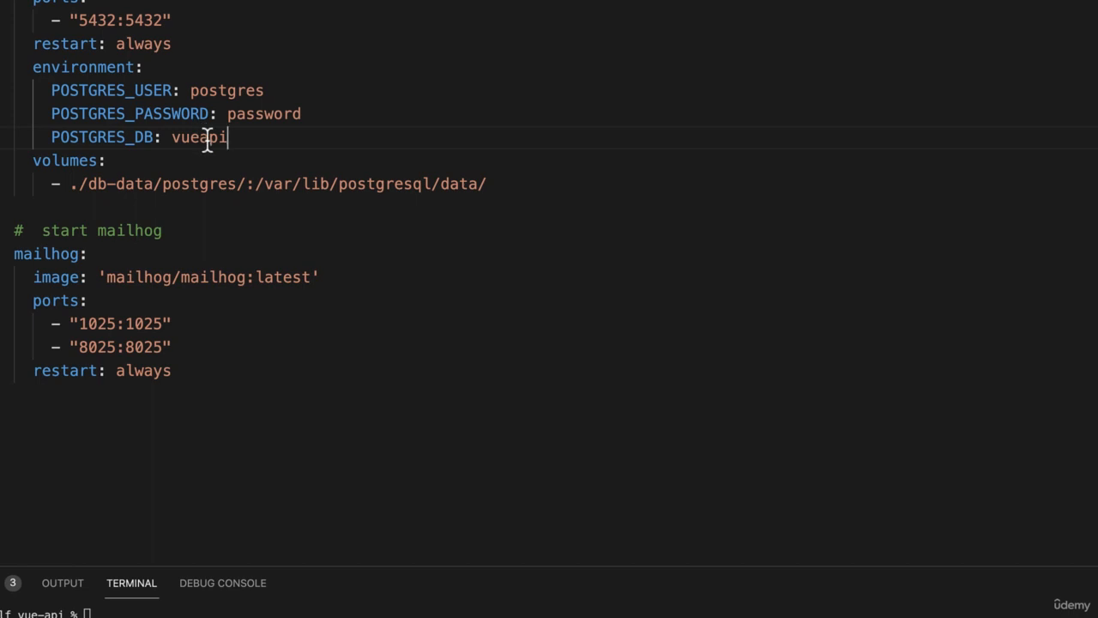
{"action": "key", "text": "super+Tab"}
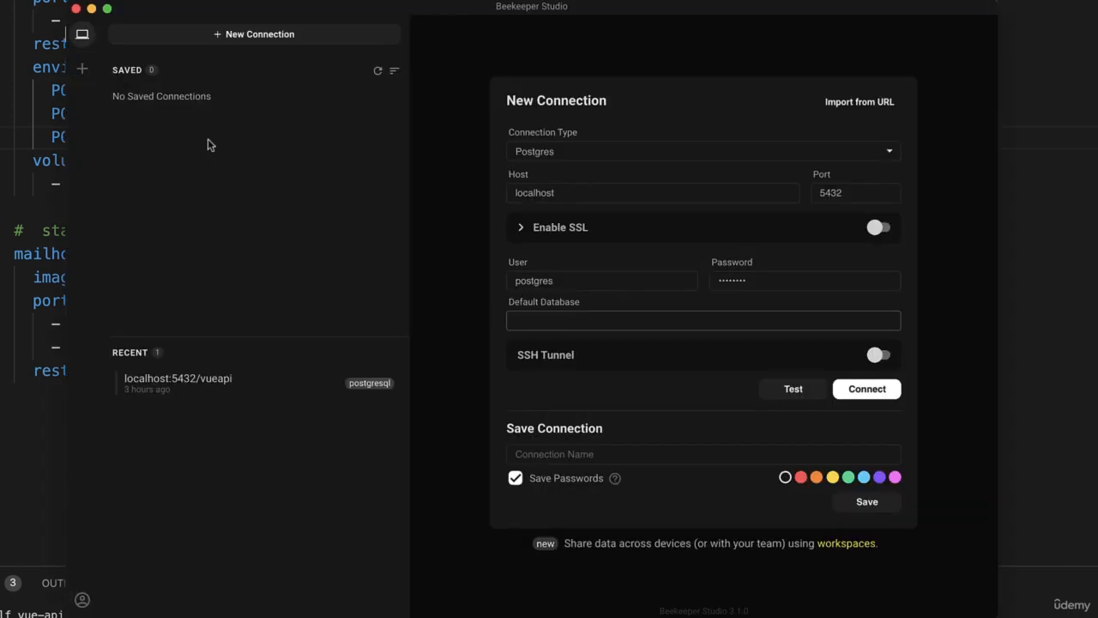
{"action": "type", "text": "vueapi"}
{"action": "left_click", "coordinate": [875, 392]}
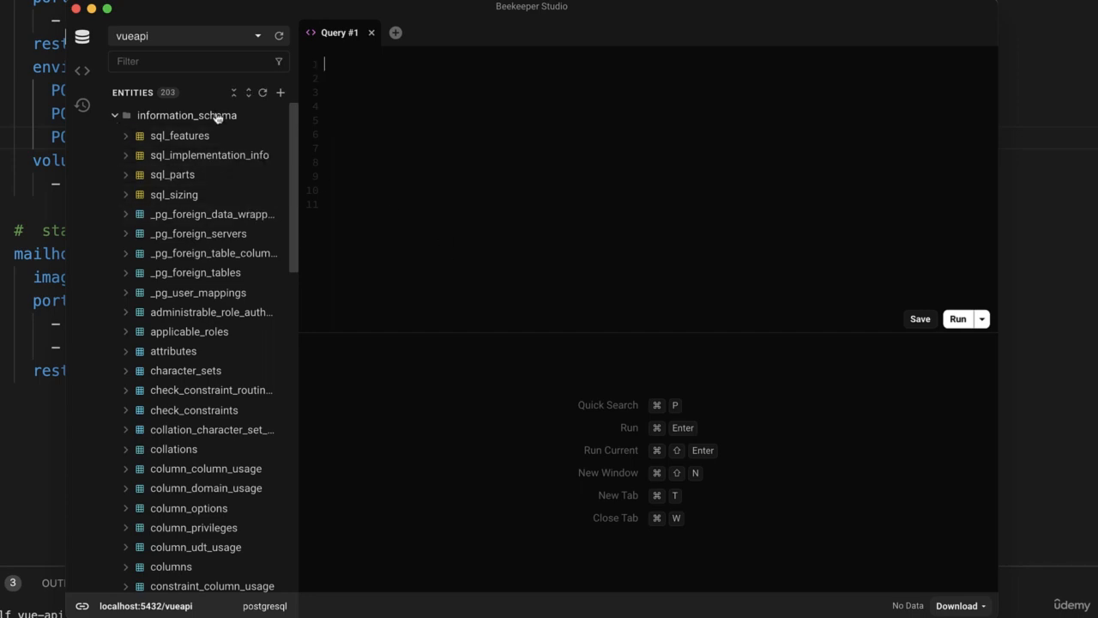
Collapse the information_schema entities and start a new table named users.
{"action": "left_click", "coordinate": [115, 116]}
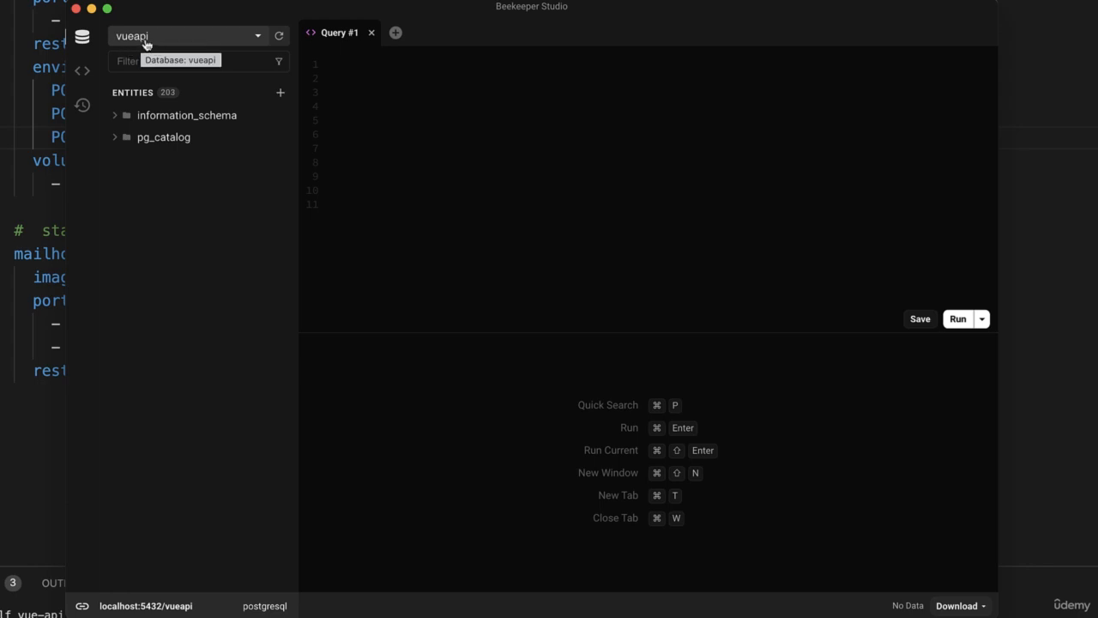
{"action": "left_click", "coordinate": [281, 94]}
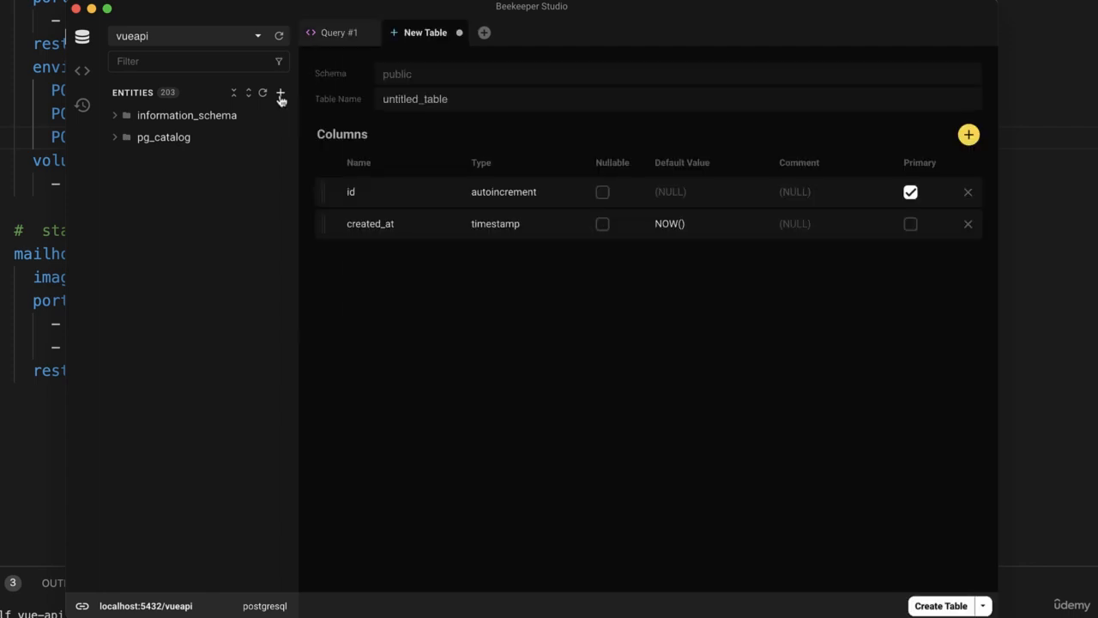
{"action": "left_click", "coordinate": [410, 98]}
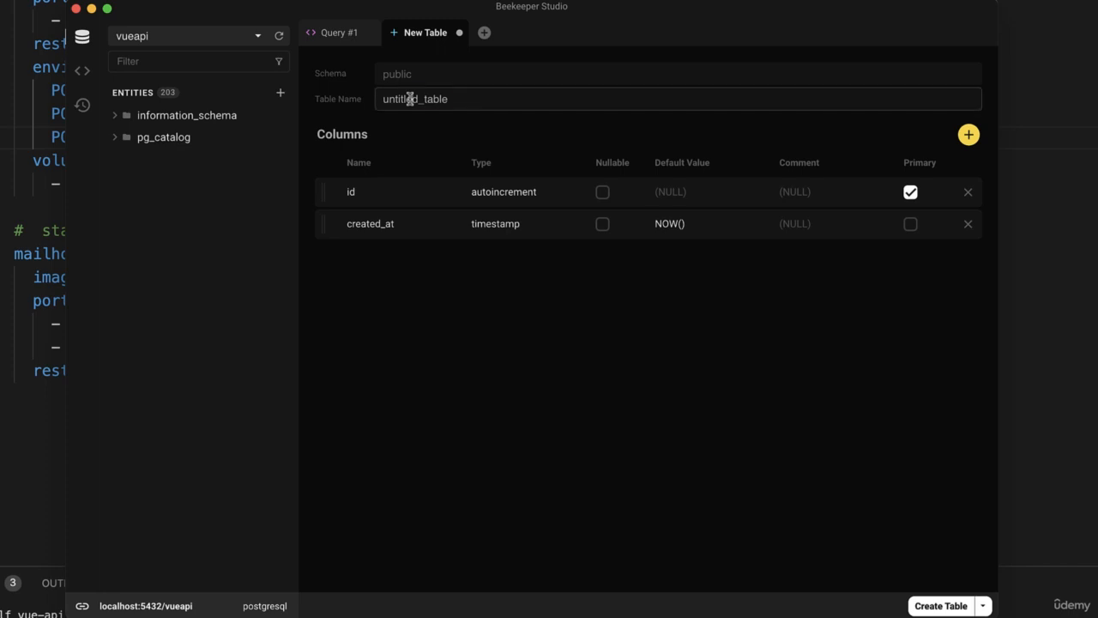
{"action": "double_click", "coordinate": [410, 99]}
{"action": "type", "text": "users"}
Add a non-nullable email column to the users table.
{"action": "left_click", "coordinate": [968, 136]}
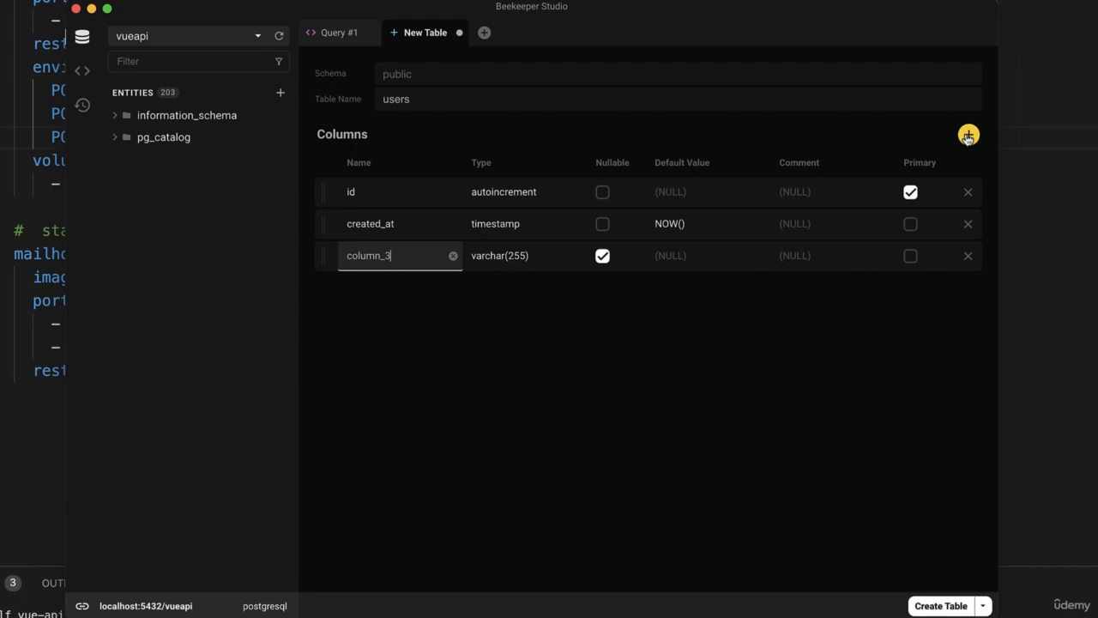
{"action": "double_click", "coordinate": [357, 256]}
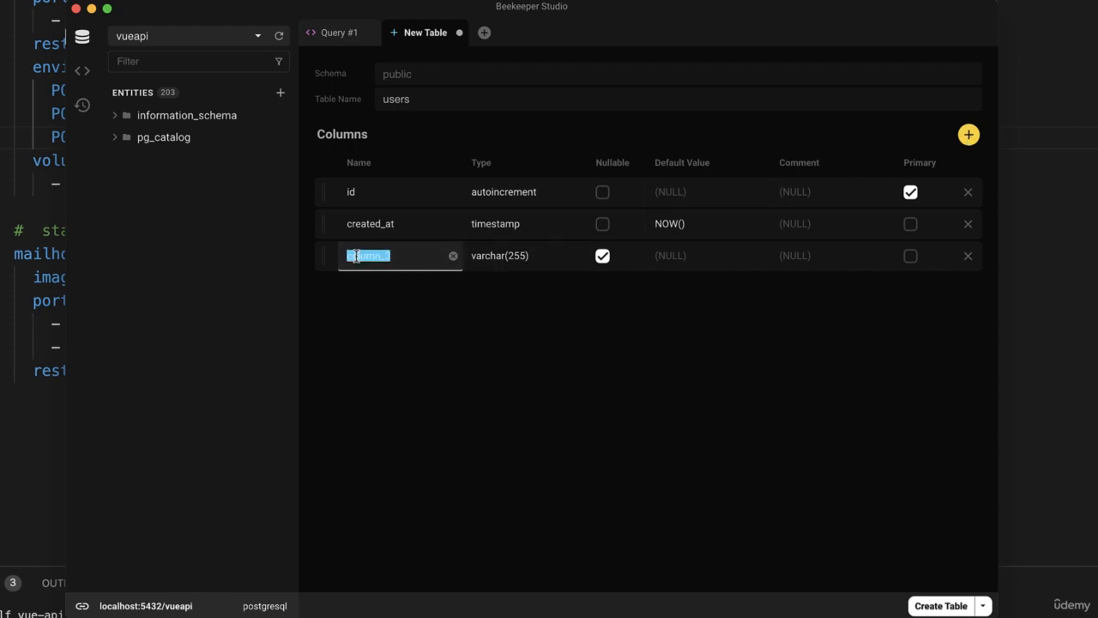
{"action": "type", "text": "email"}
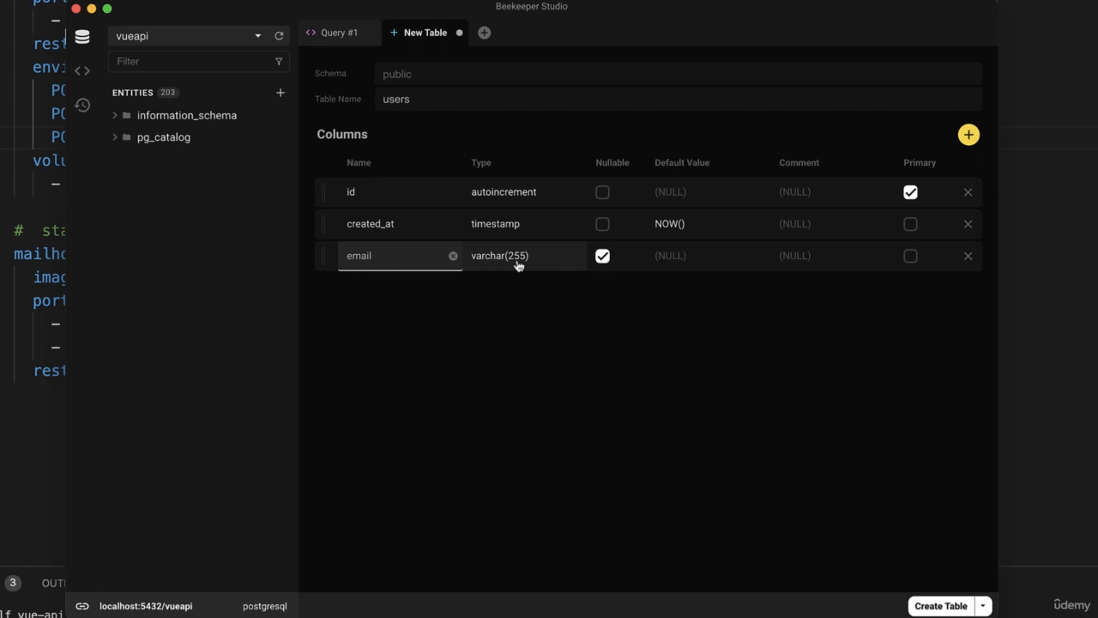
{"action": "left_click", "coordinate": [604, 258]}
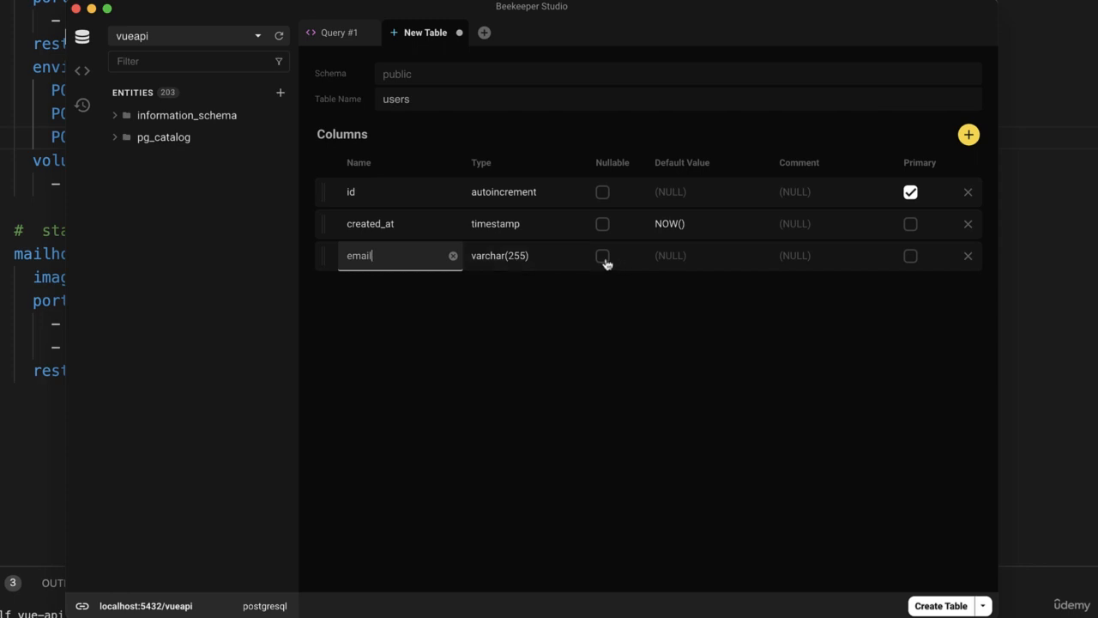
Add a non-nullable first_name column, keeping the varchar(255) type.
{"action": "left_click", "coordinate": [969, 135]}
{"action": "type", "text": "firs"}
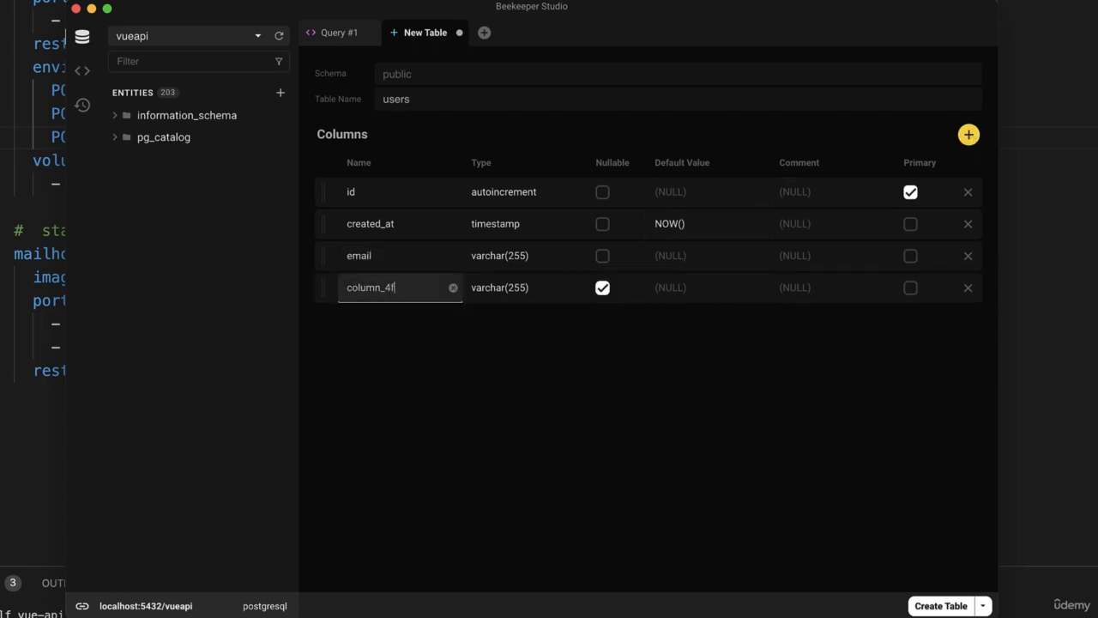
{"action": "key", "text": "BackSpace"}
{"action": "key", "text": "BackSpace"}
{"action": "key", "text": "BackSpace"}
{"action": "key", "text": "BackSpace"}
{"action": "key", "text": "BackSpace"}
{"action": "key", "text": "BackSpace"}
{"action": "key", "text": "BackSpace"}
{"action": "key", "text": "BackSpace"}
{"action": "key", "text": "BackSpace"}
{"action": "type", "text": "first_name"}
{"action": "key", "text": "Tab"}
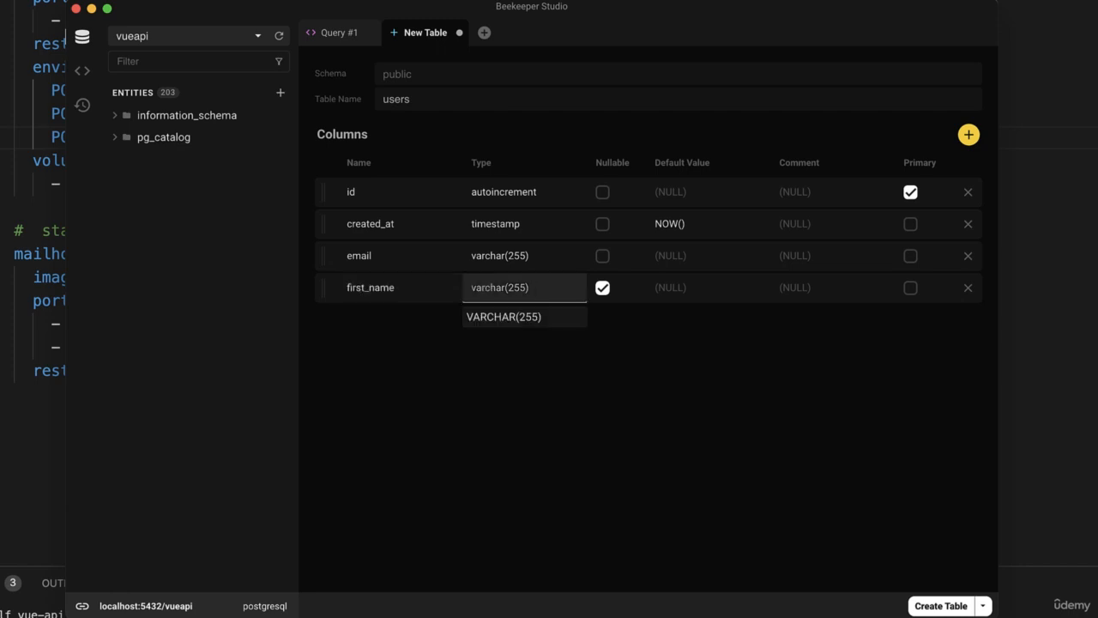
{"action": "left_click", "coordinate": [603, 290]}
Add a non-nullable last_name column, keeping the varchar(255) type.
{"action": "left_click", "coordinate": [968, 137]}
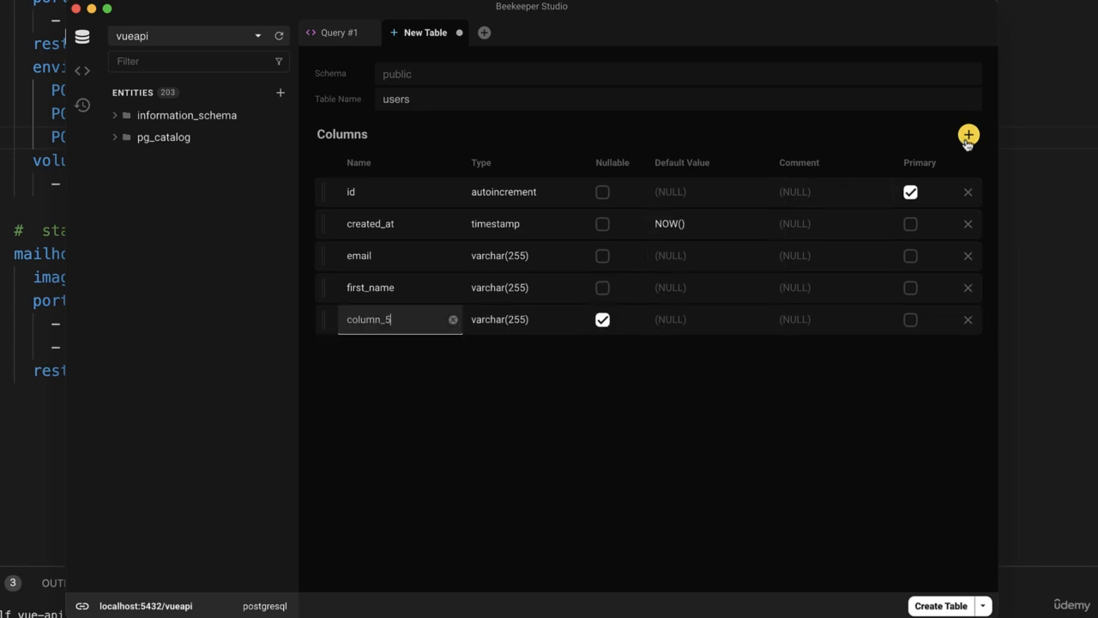
{"action": "double_click", "coordinate": [370, 321]}
{"action": "type", "text": "last_name"}
{"action": "key", "text": "Tab"}
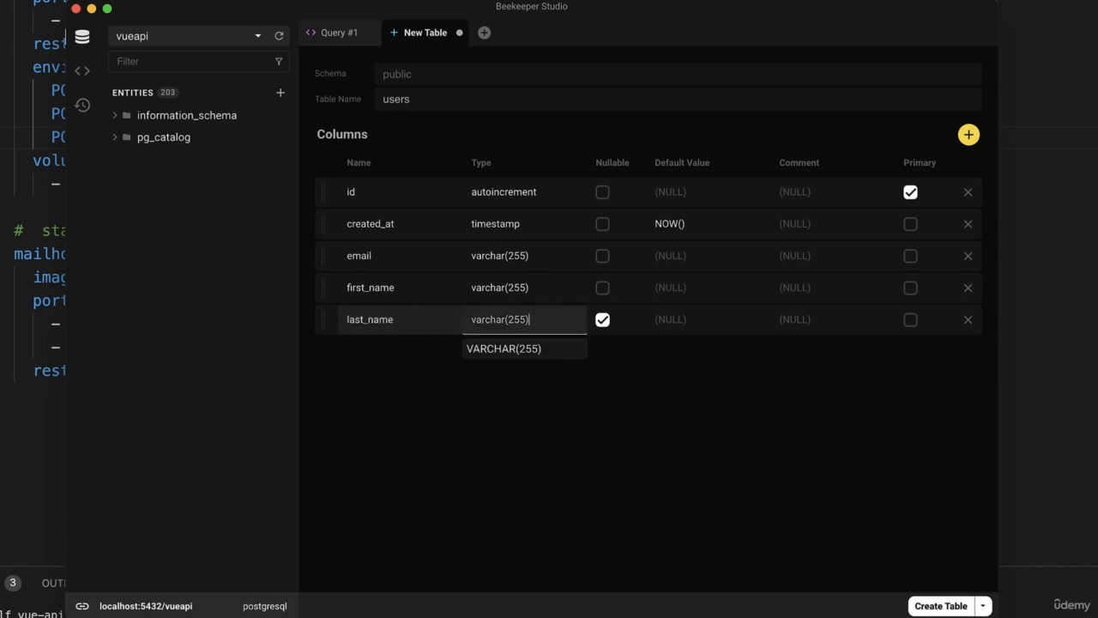
{"action": "left_click", "coordinate": [603, 323]}
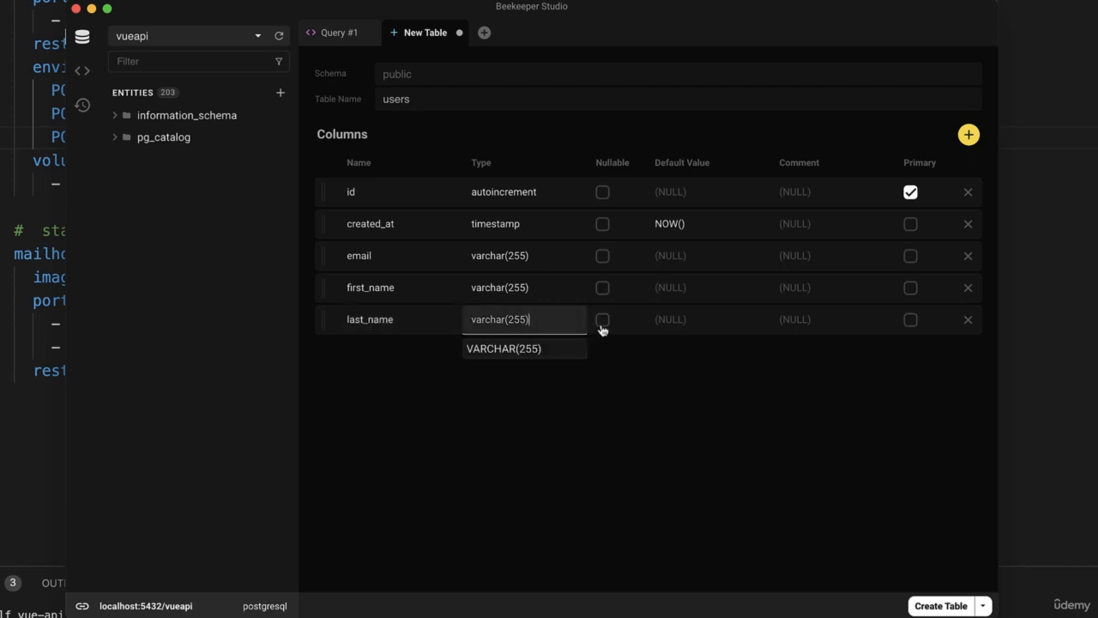
Add a non-nullable password column of type varchar(60) to the users table.
{"action": "left_click", "coordinate": [969, 135]}
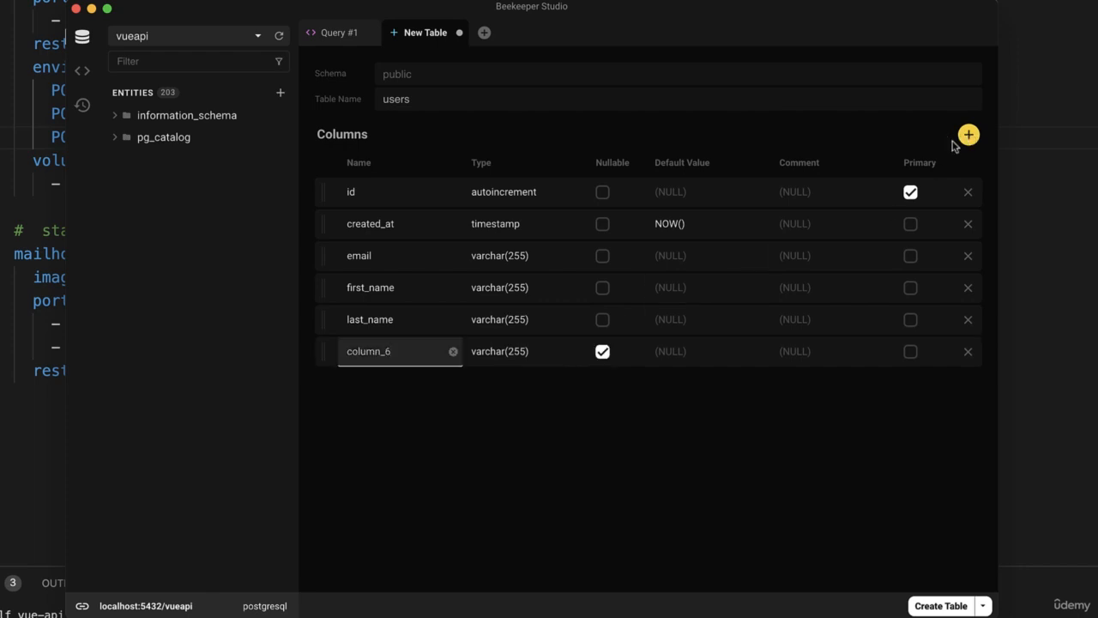
{"action": "key", "text": "BackSpace"}
{"action": "key", "text": "BackSpace"}
{"action": "key", "text": "BackSpace"}
{"action": "key", "text": "BackSpace"}
{"action": "key", "text": "BackSpace"}
{"action": "key", "text": "BackSpace"}
{"action": "key", "text": "BackSpace"}
{"action": "key", "text": "BackSpace"}
{"action": "type", "text": "password"}
{"action": "double_click", "coordinate": [517, 352]}
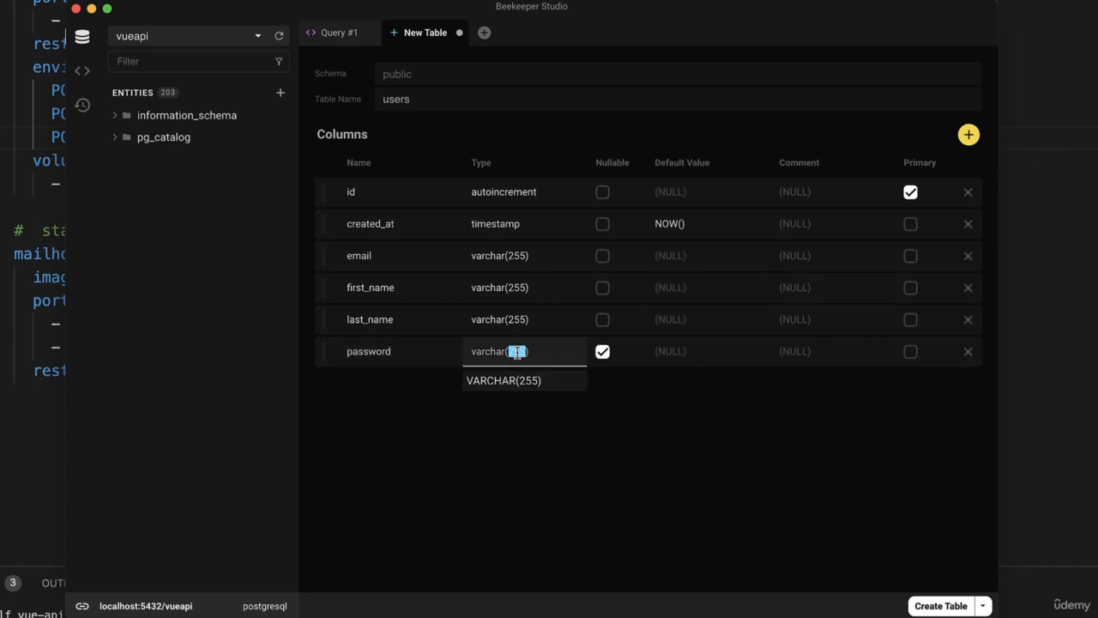
{"action": "key", "text": "BackSpace"}
{"action": "type", "text": "60"}
{"action": "left_click", "coordinate": [603, 352]}
{"action": "left_click", "coordinate": [630, 397]}
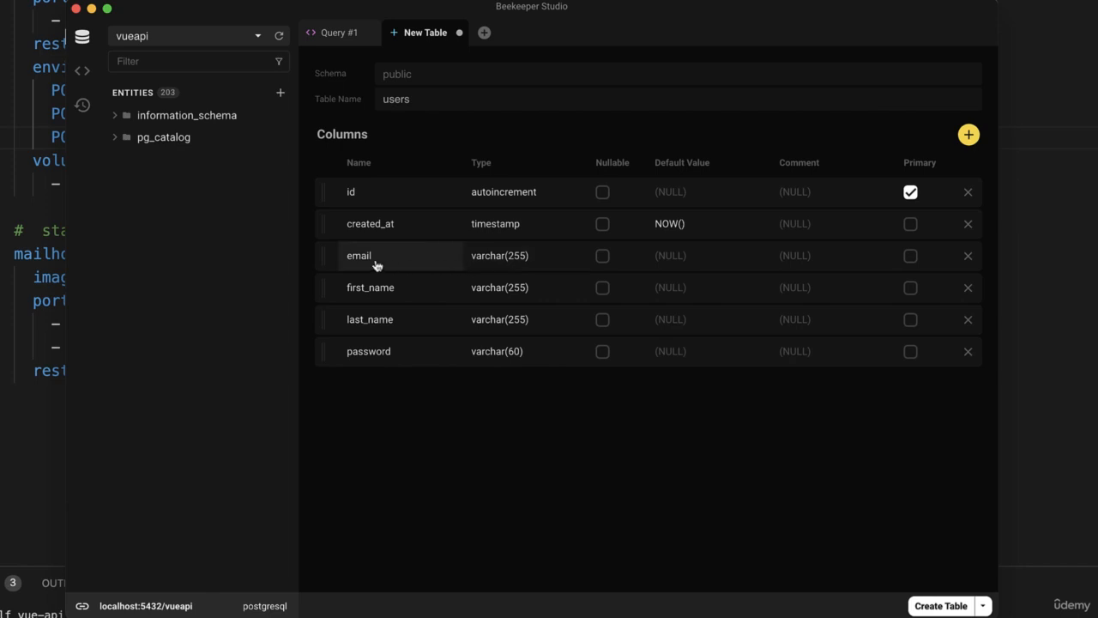
Add a non-nullable updated_at column of type TIMESTAMP to the users table.
{"action": "left_click", "coordinate": [968, 135]}
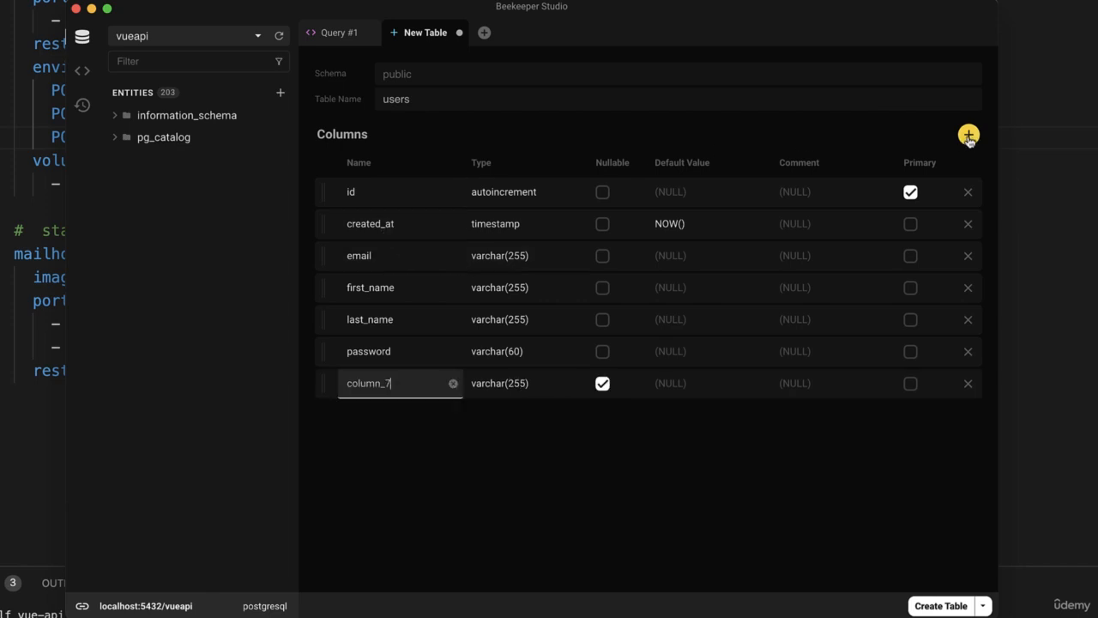
{"action": "key", "text": "BackSpace"}
{"action": "key", "text": "BackSpace"}
{"action": "key", "text": "BackSpace"}
{"action": "key", "text": "BackSpace"}
{"action": "key", "text": "BackSpace"}
{"action": "key", "text": "BackSpace"}
{"action": "key", "text": "BackSpace"}
{"action": "key", "text": "BackSpace"}
{"action": "type", "text": "update"}
{"action": "left_click", "coordinate": [550, 386]}
{"action": "key", "text": "super+a"}
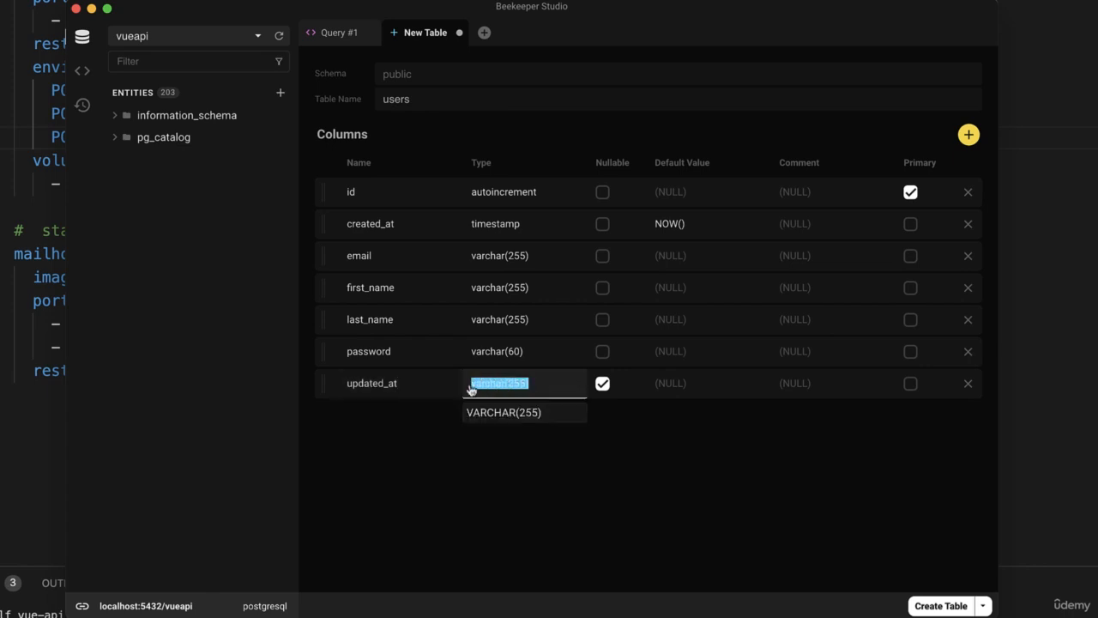
{"action": "key", "text": "BackSpace"}
{"action": "type", "text": "times"}
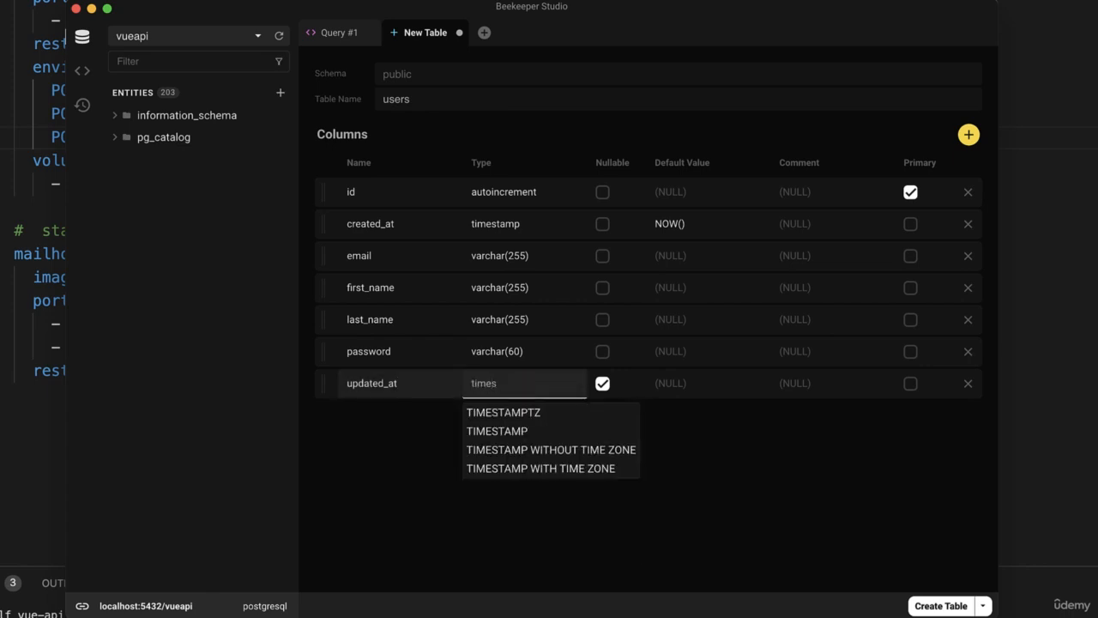
{"action": "left_click", "coordinate": [511, 432]}
{"action": "left_click", "coordinate": [603, 385]}
Set the default value of the updated_at column to NOW().
{"action": "left_click", "coordinate": [657, 386]}
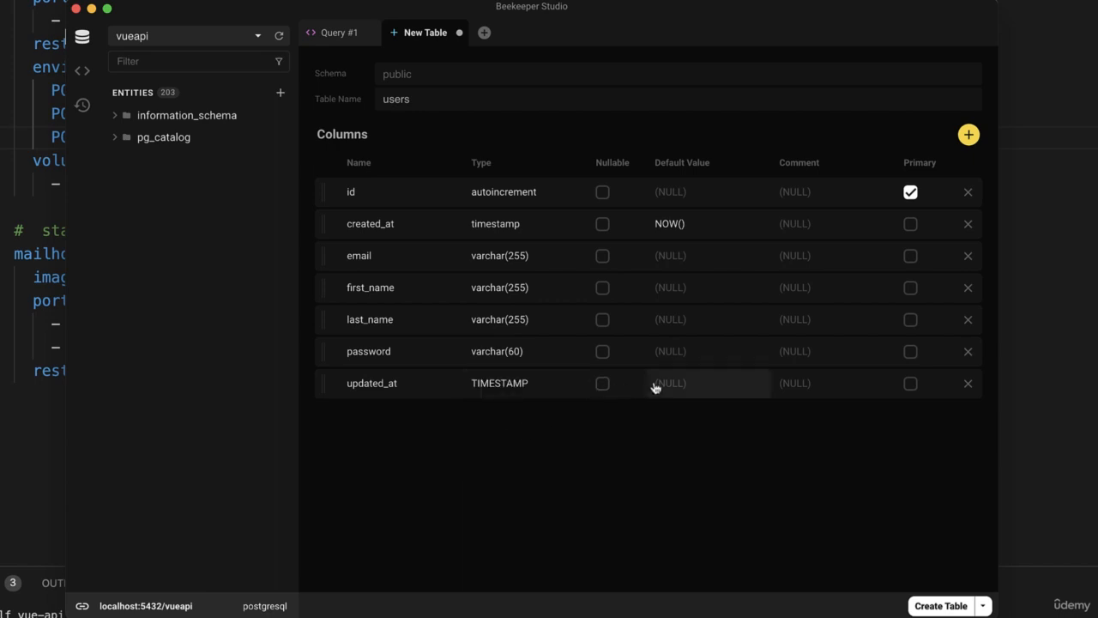
{"action": "type", "text": "NOW()"}
{"action": "left_click", "coordinate": [908, 507]}
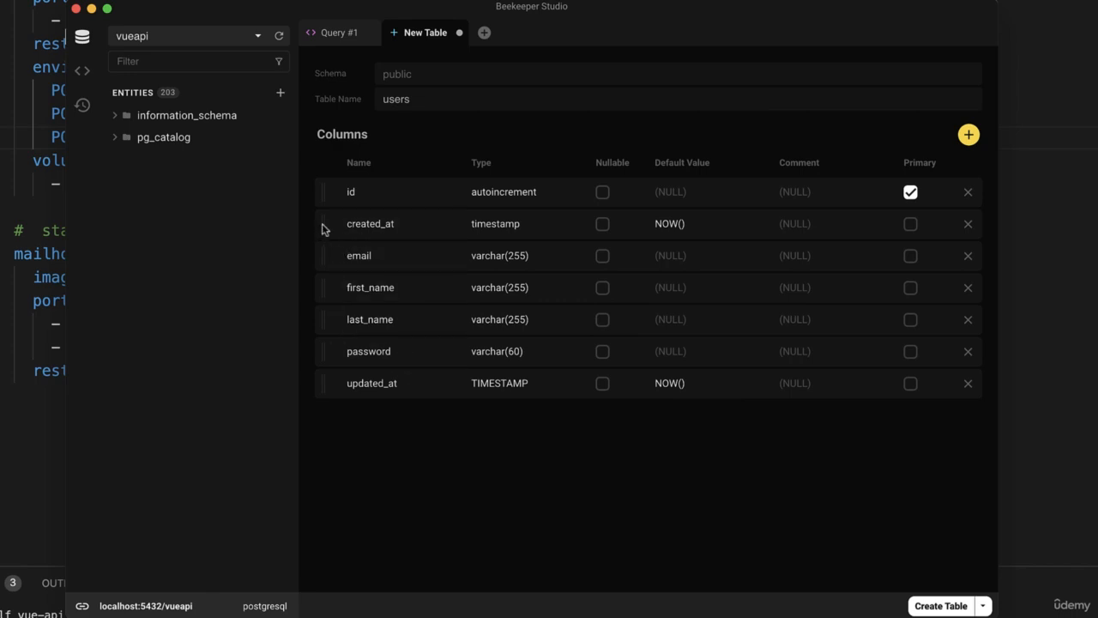
Move the created_at column to just above updated_at and create the users table.
{"action": "left_click_drag", "start_coordinate": [323, 228], "coordinate": [321, 360]}
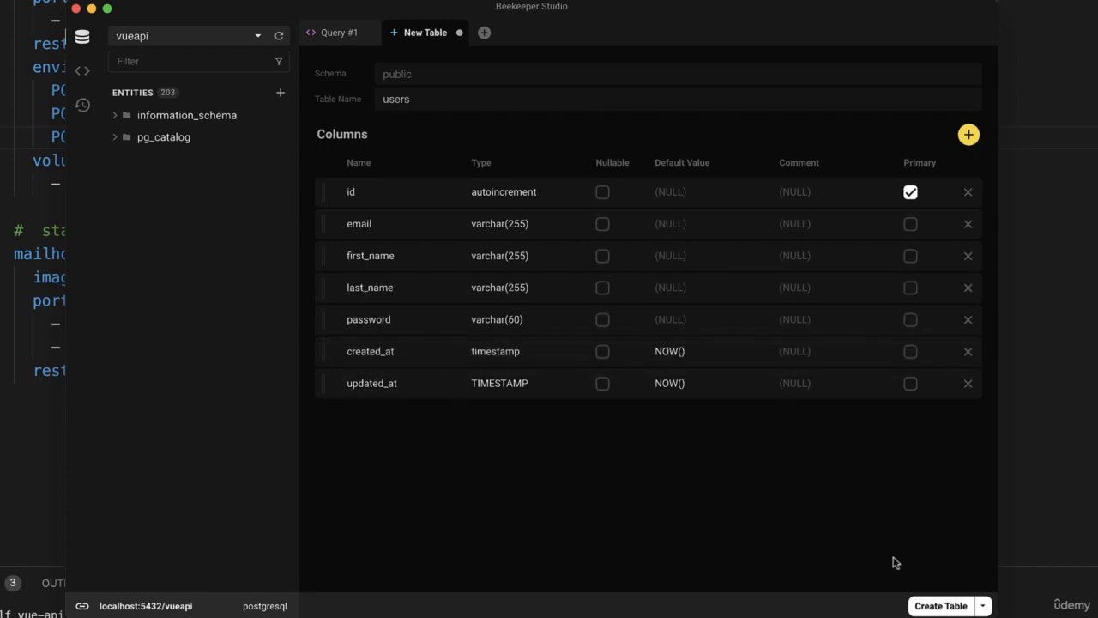
{"action": "left_click", "coordinate": [942, 605]}
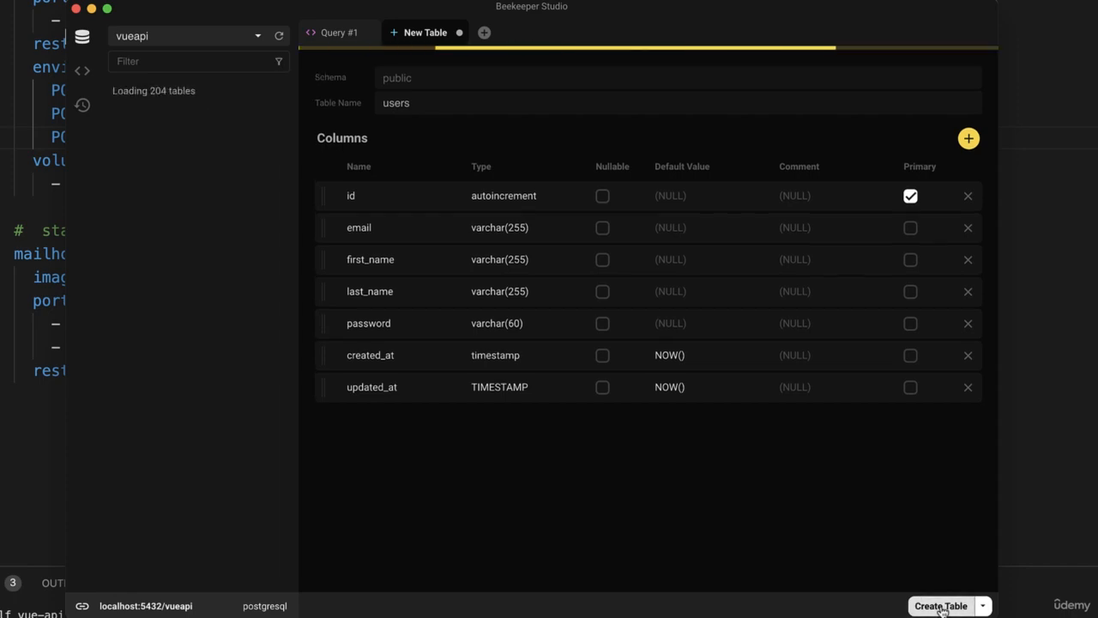